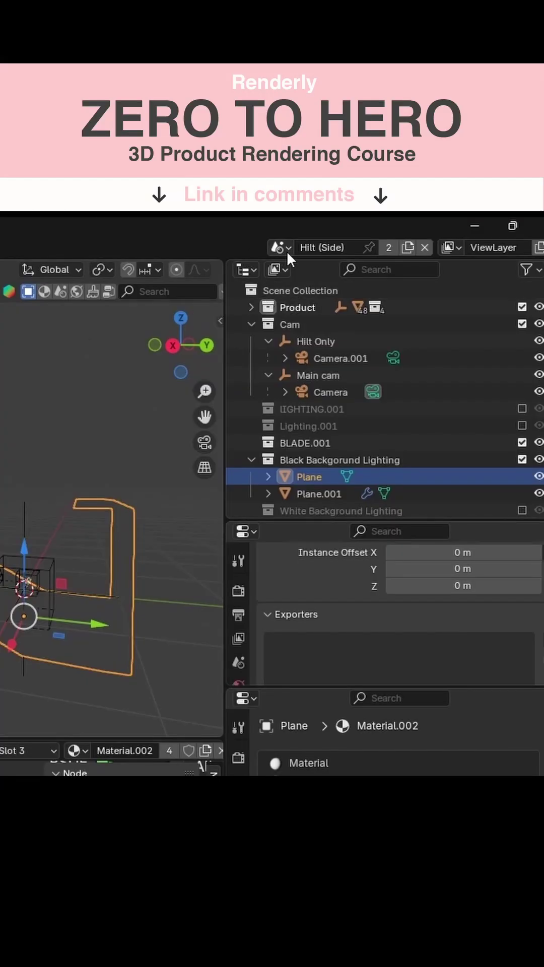
- Switch to the Blade scene and enable the Product.001 collection for rendering
click(280, 248)
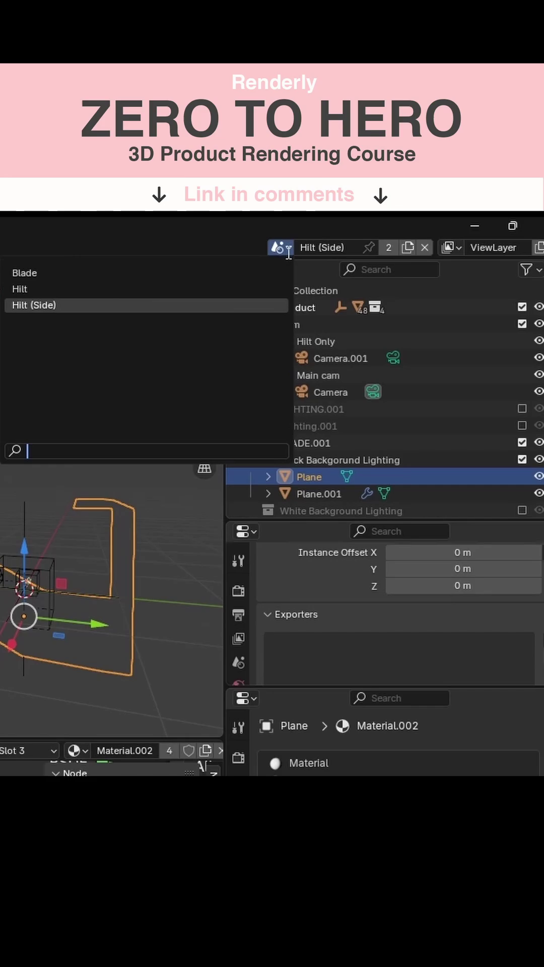
click(409, 245)
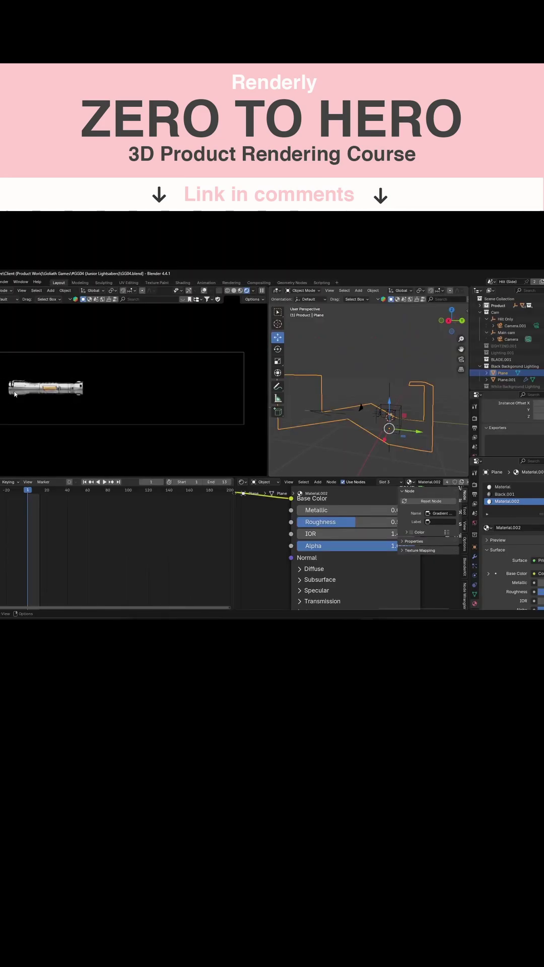
click(492, 283)
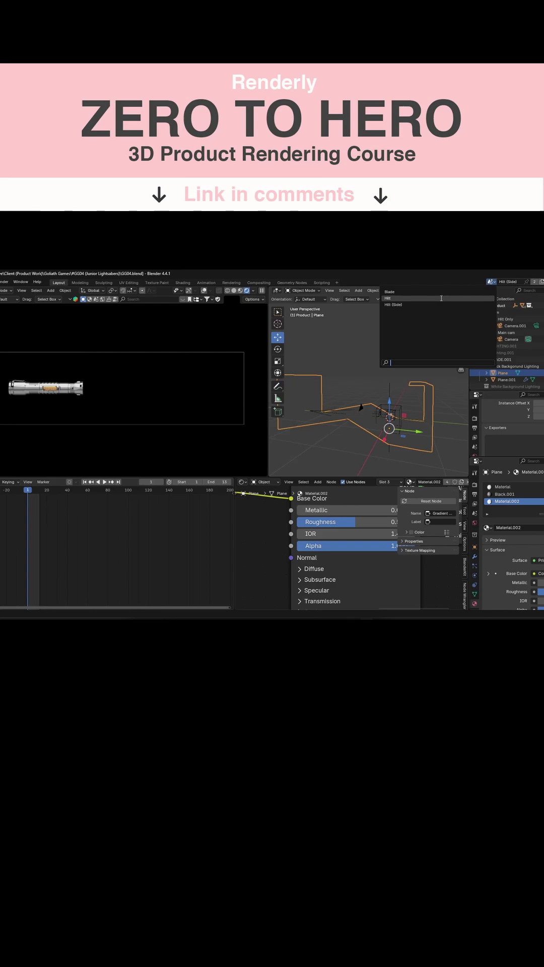
click(413, 292)
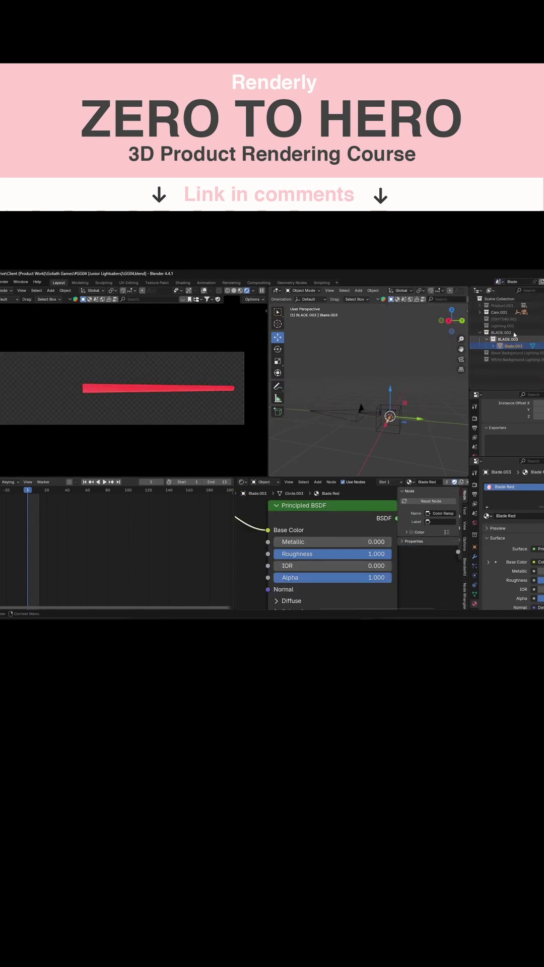
click(481, 305)
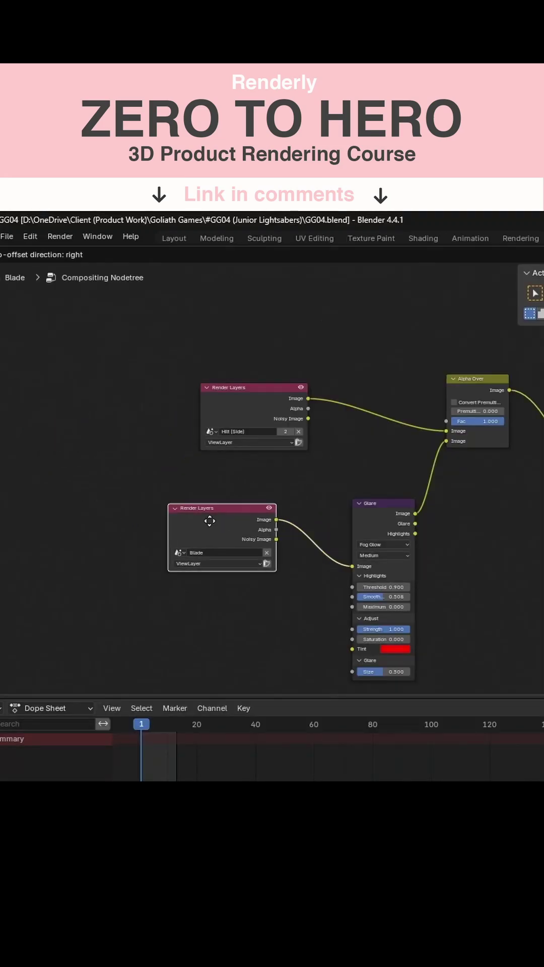
- Tidy the compositing nodes, enable previews, and move the Blade Render Layers node beside Glare
drag(210, 521, 193, 524)
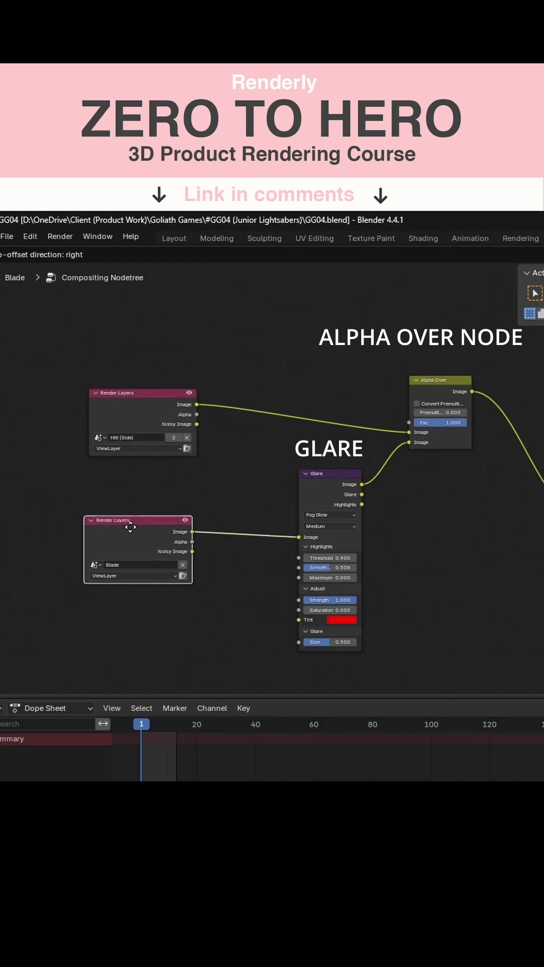
scroll(402, 483, up, 3)
scroll(412, 458, up, 2)
click(189, 432)
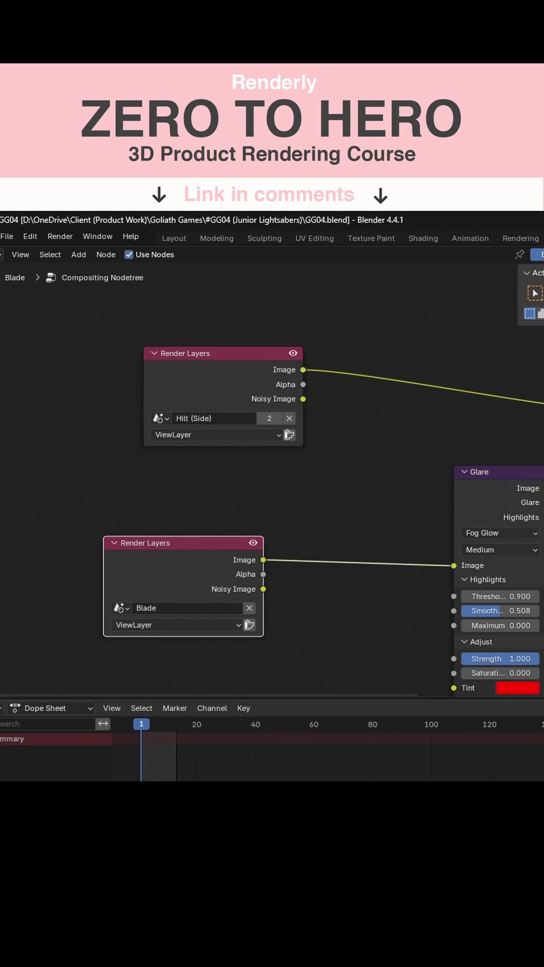
scroll(310, 518, down, 2)
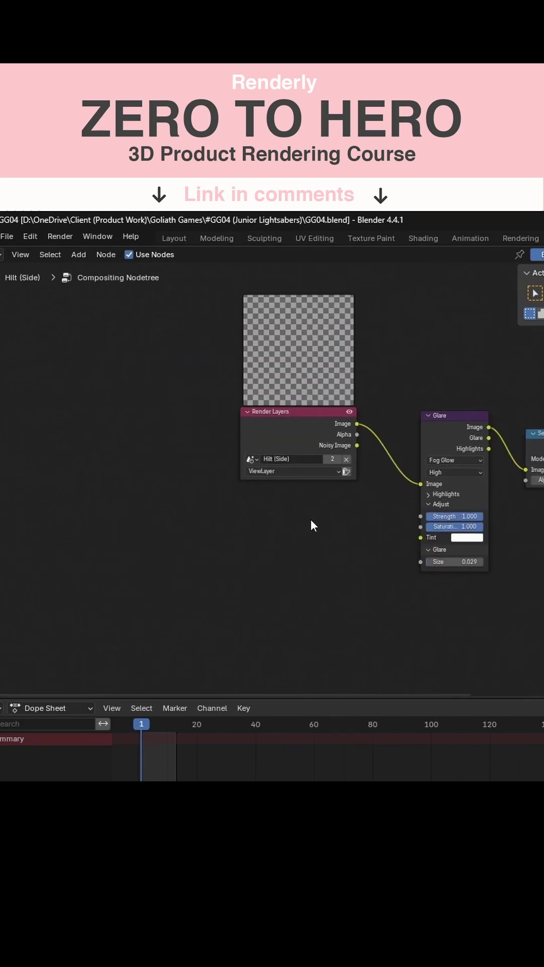
scroll(310, 518, up, 2)
scroll(453, 329, up, 1)
scroll(453, 331, down, 2)
drag(205, 581, 277, 600)
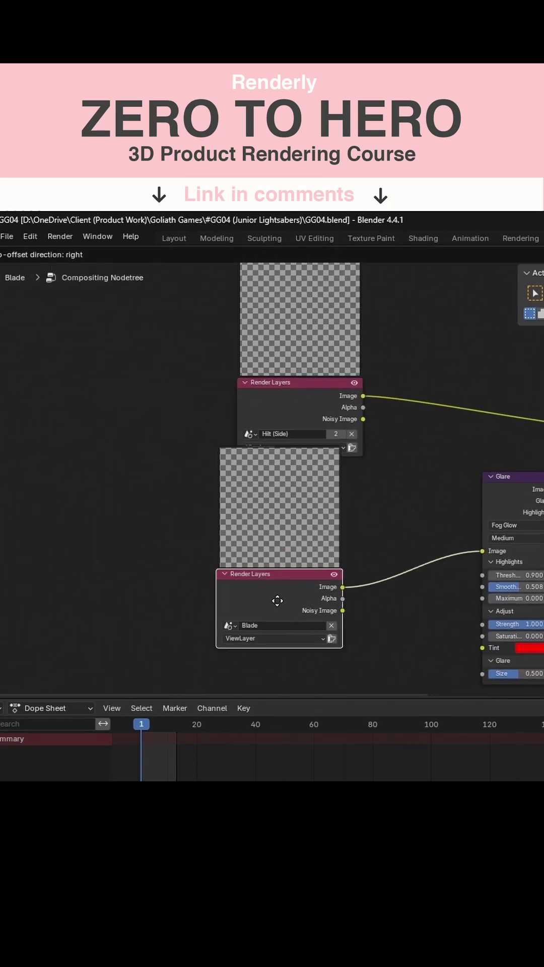
scroll(270, 542, up, 2)
middle_drag(250, 517, 197, 481)
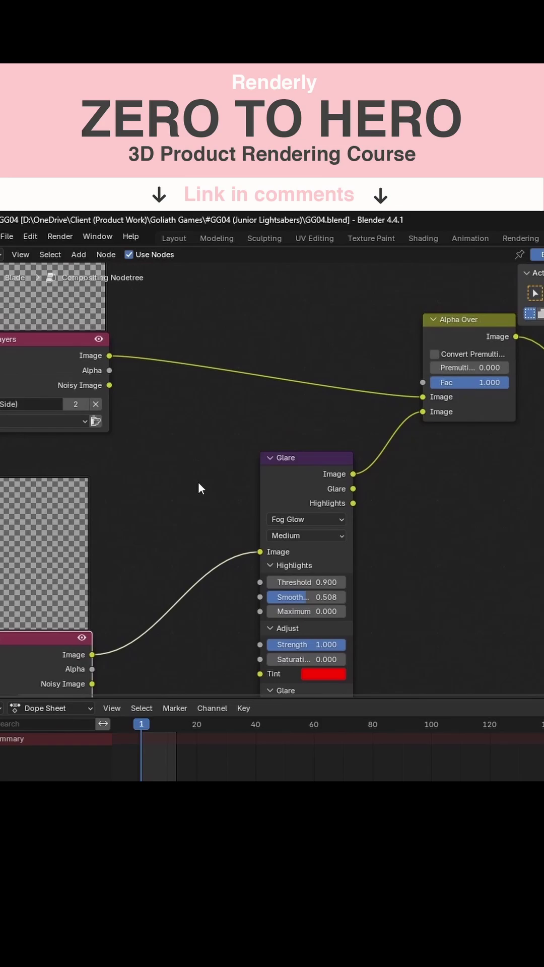
middle_drag(316, 576, 340, 530)
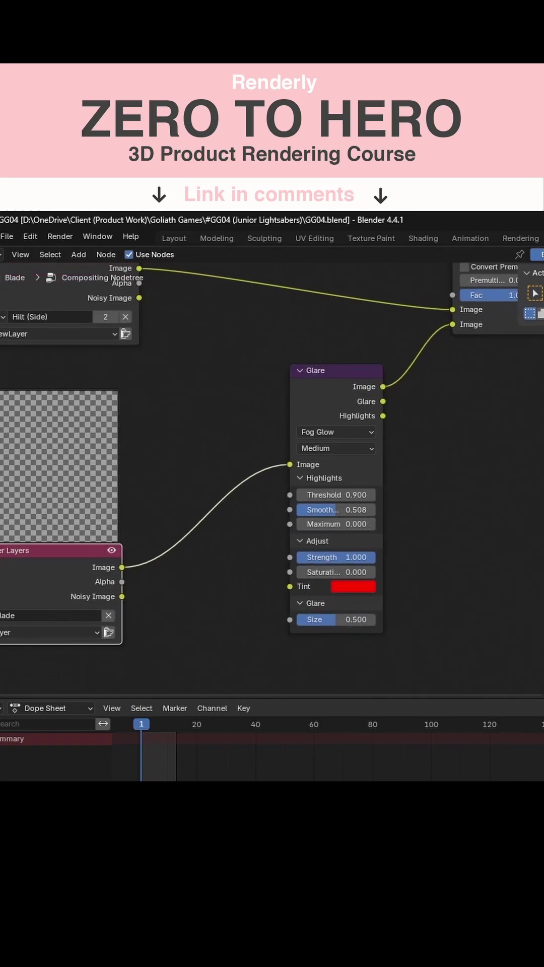
key(n)
key(shift+a)
text(g)
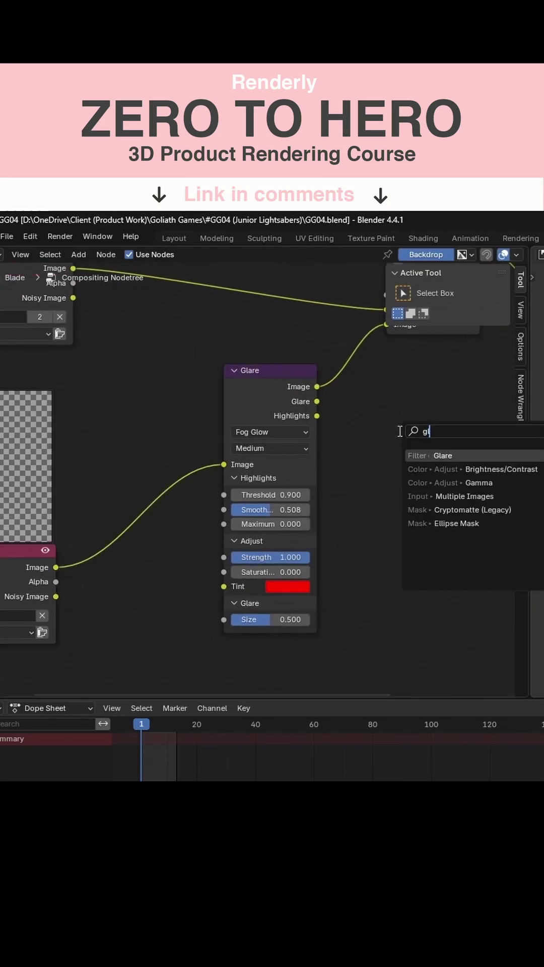
text(lare)
click(444, 456)
click(394, 457)
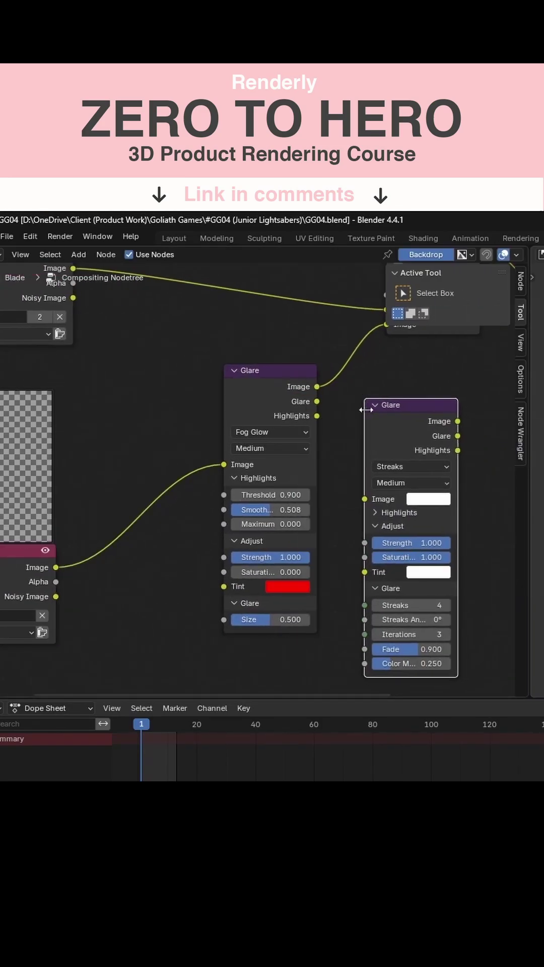
click(390, 466)
click(394, 536)
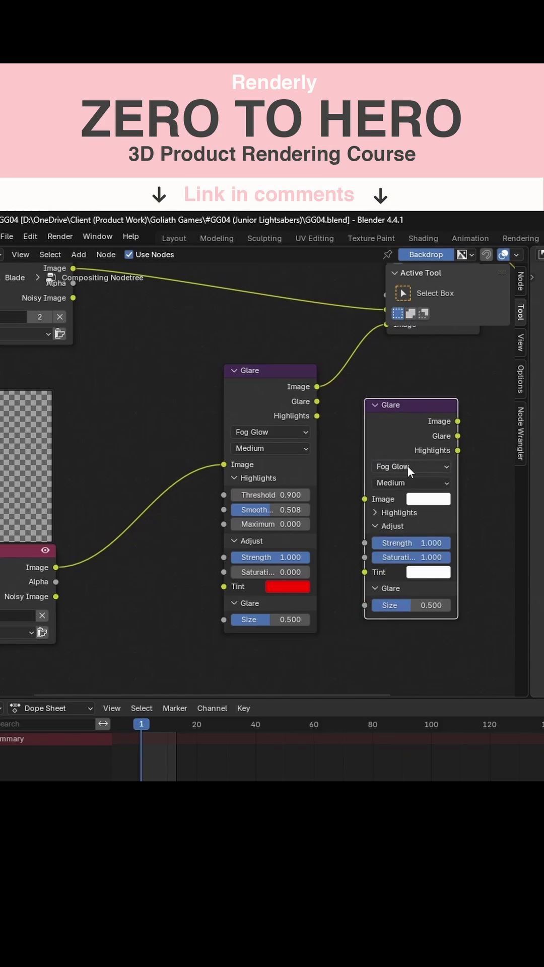
click(407, 467)
click(399, 498)
key(x)
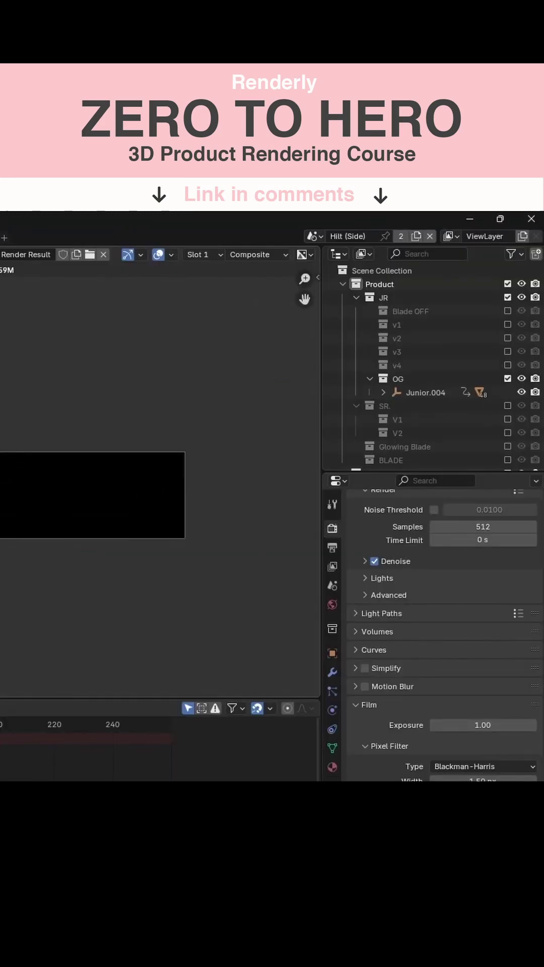
scroll(74, 483, up, 2)
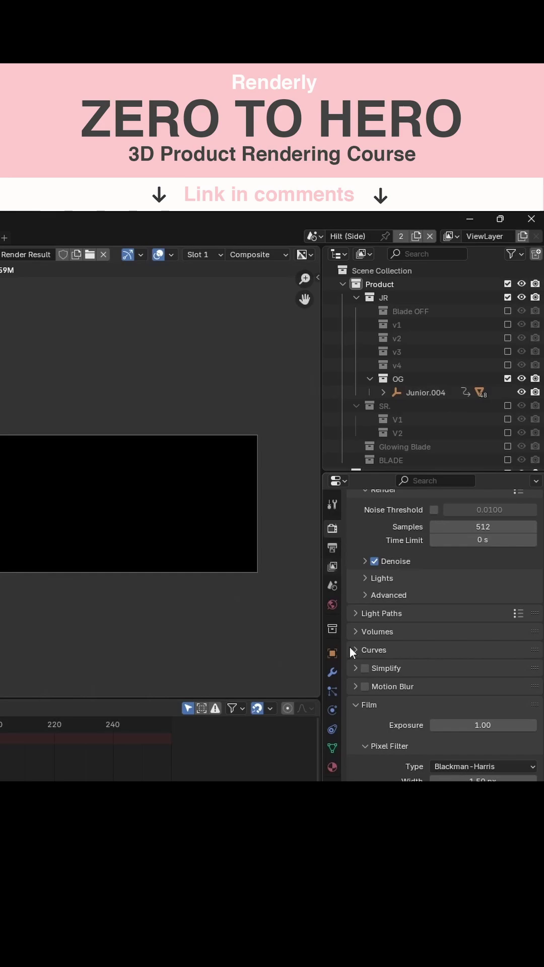
scroll(349, 645, down, 4)
- Enable Transparent in the Film settings for a transparent render background
click(374, 721)
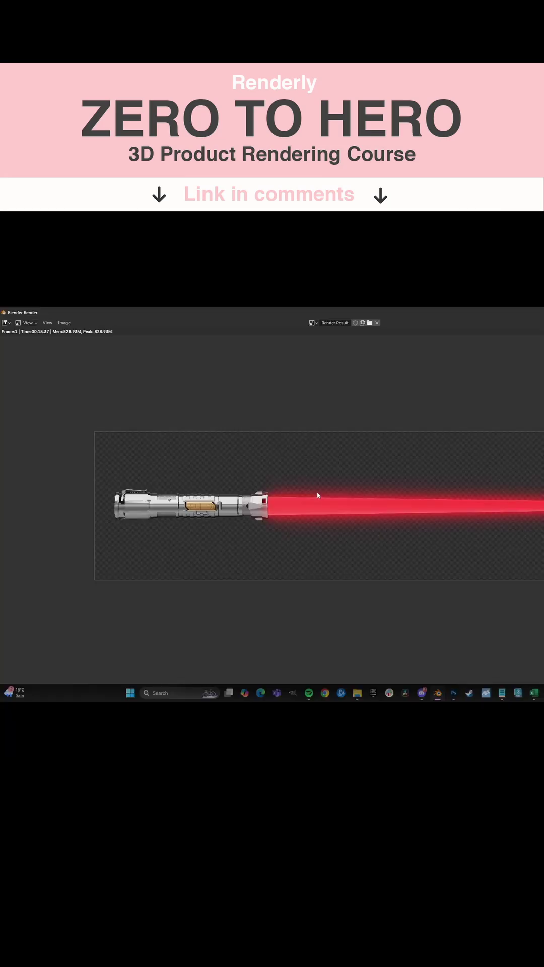
scroll(294, 508, down, 3)
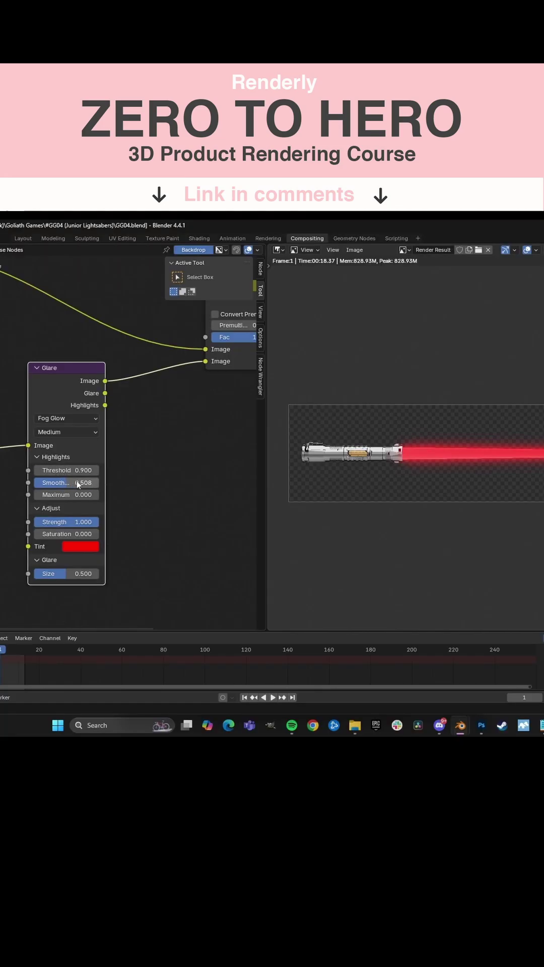
- Raise the Glare smoothness to 0.542 and change its glow tint to magenta
mouse_move(78, 484)
mouse_down()
mouse_move(56, 471)
mouse_move(46, 470)
mouse_move(65, 470)
mouse_move(35, 522)
mouse_move(99, 521)
mouse_up()
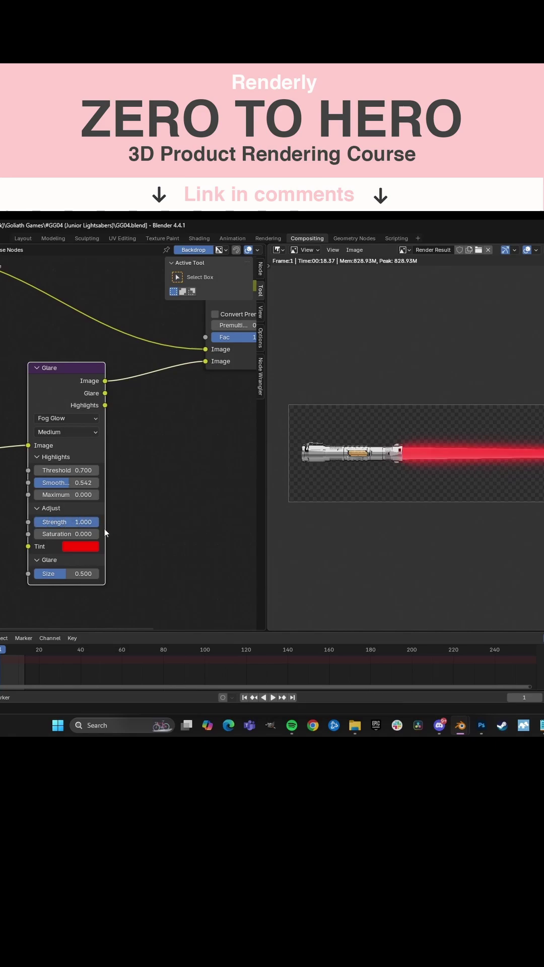
click(75, 547)
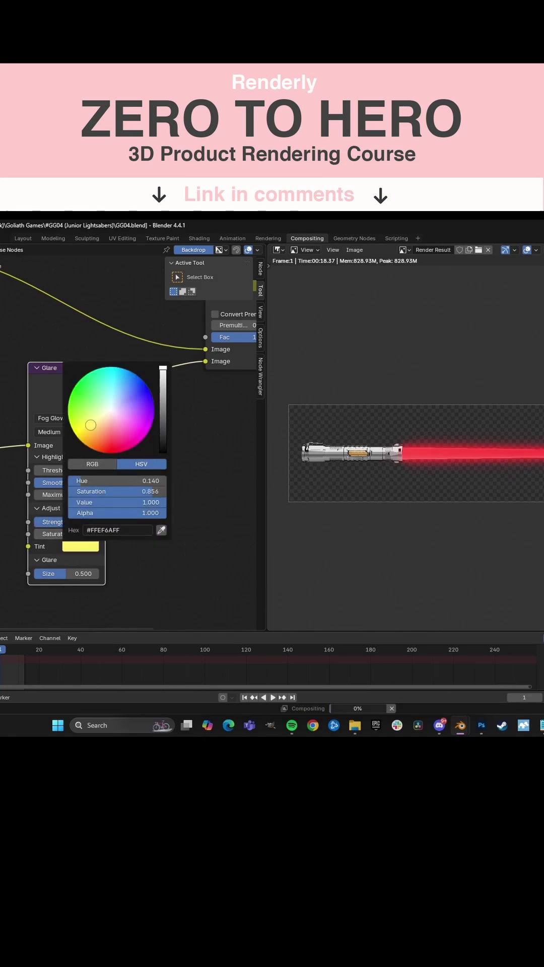
mouse_move(89, 427)
mouse_down()
mouse_move(85, 410)
mouse_move(147, 414)
mouse_up()
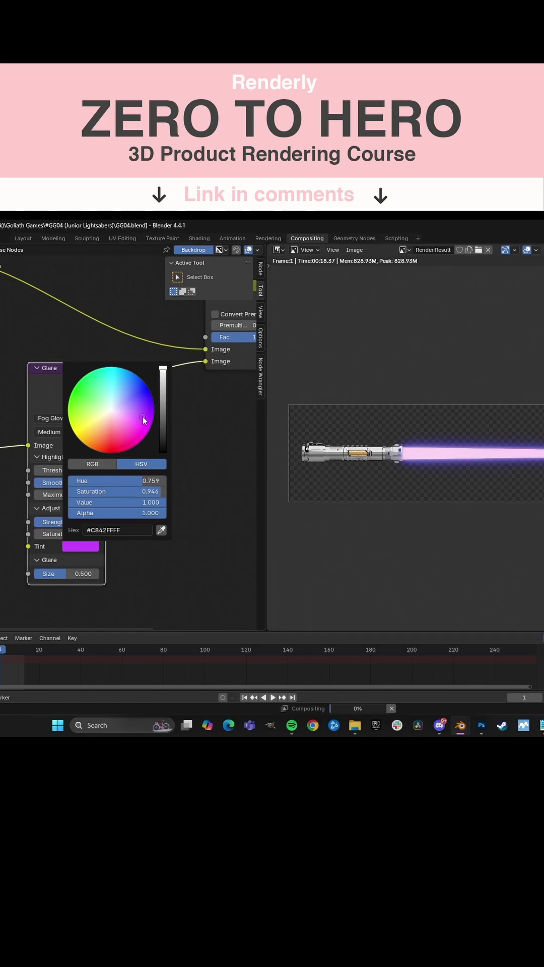
scroll(386, 522, up, 1)
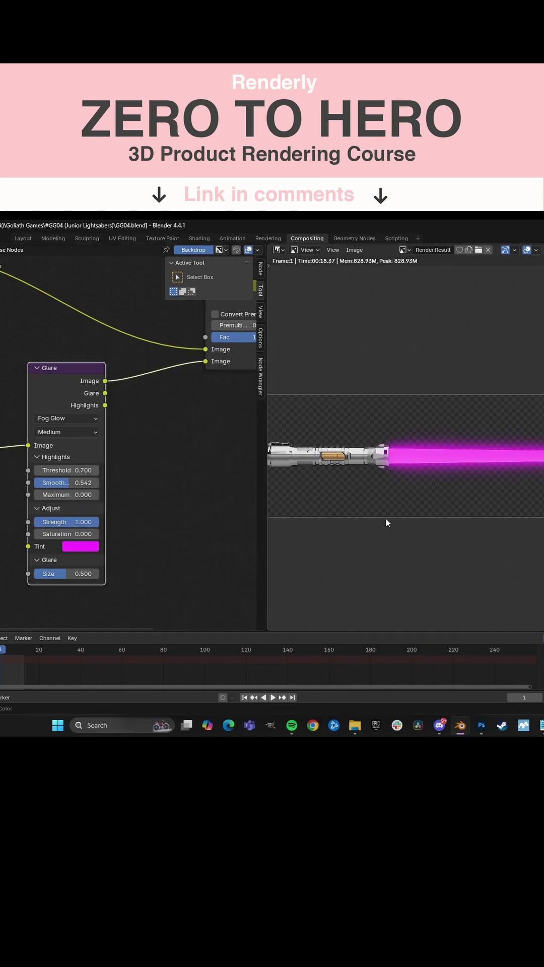